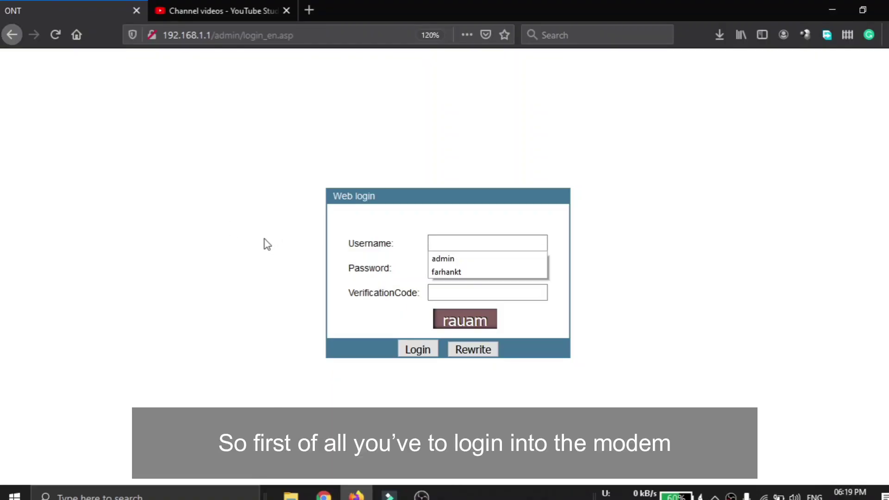
Reload the router login page at 192.168.1.1 to get a fresh verification code.
left_click(303, 154)
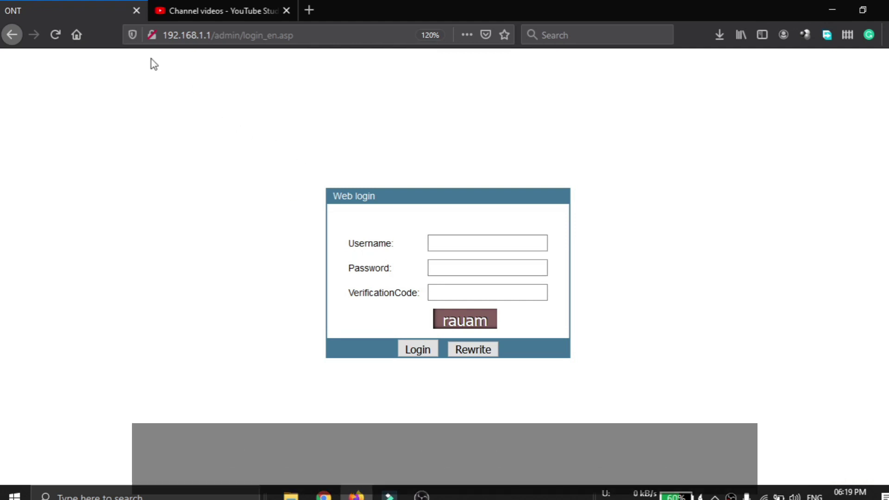
double_click(283, 41)
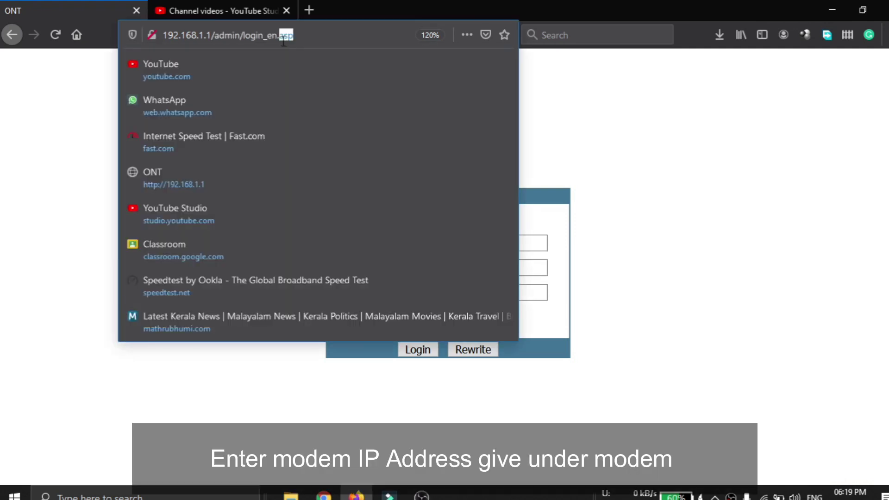
triple_click(283, 41)
type("192")
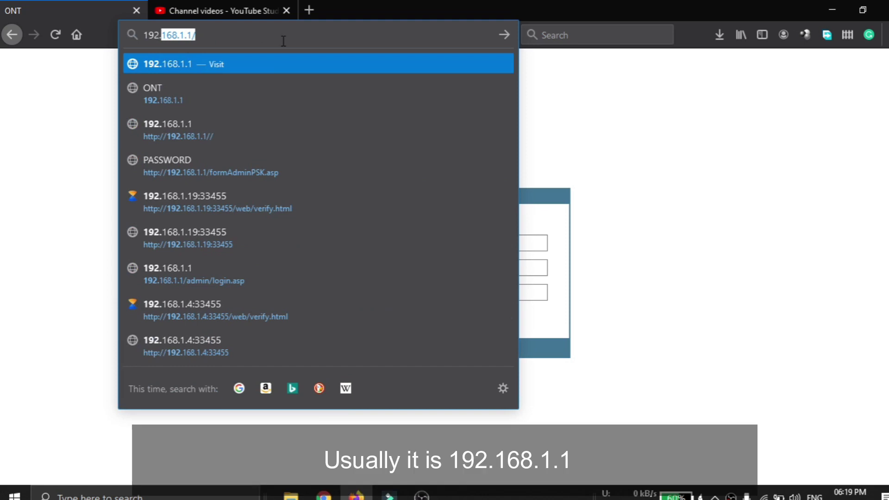
type(".168.")
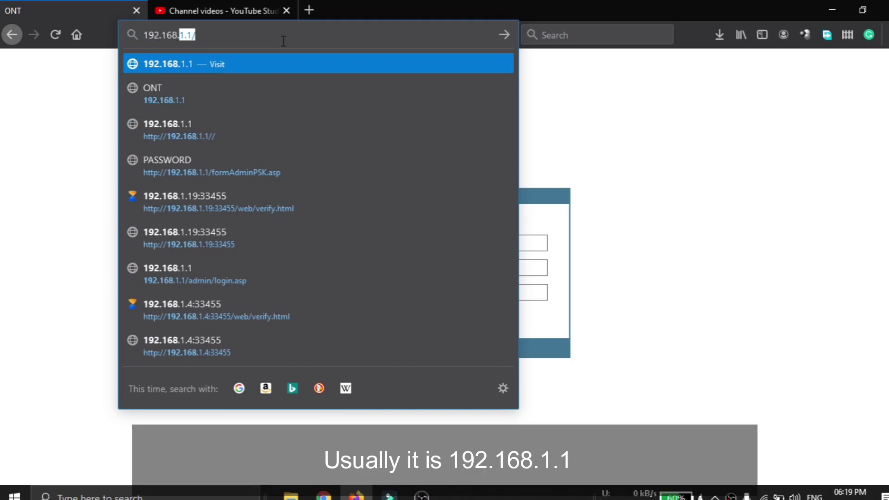
type("1.1")
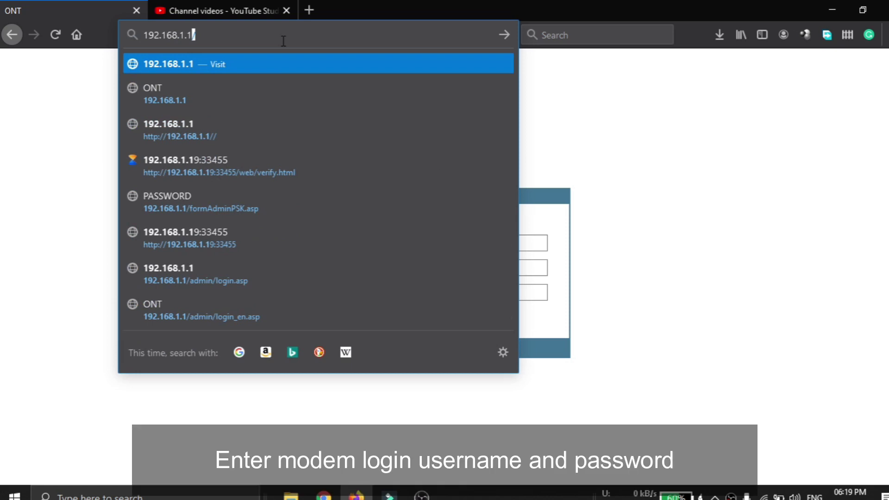
key("Return")
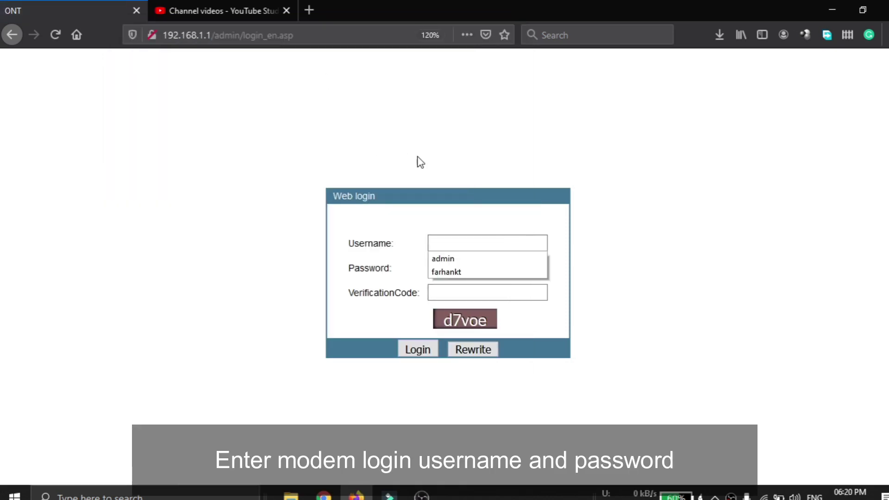
Enter the administrator username and password on the router login form.
left_click(460, 242)
left_click(458, 246)
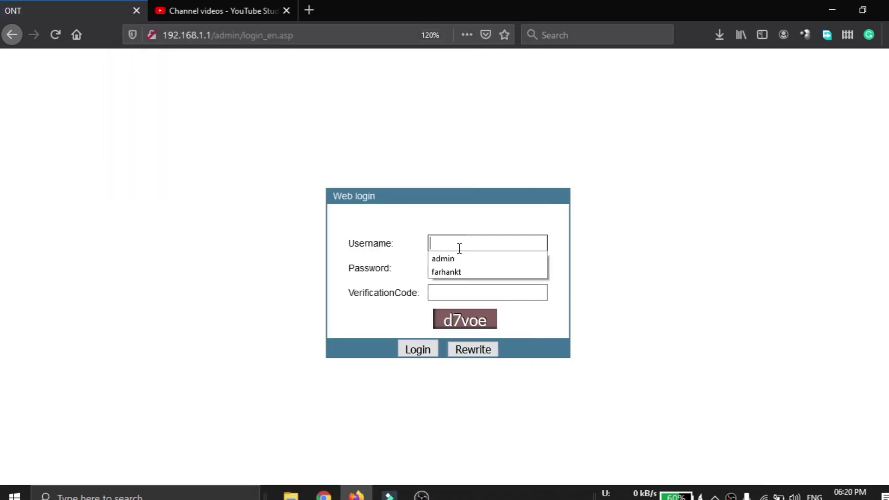
type("admin")
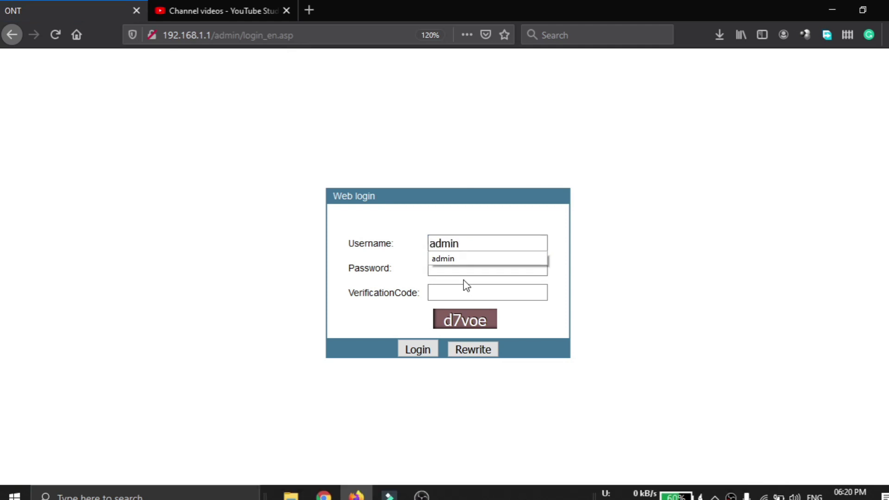
left_click(455, 272)
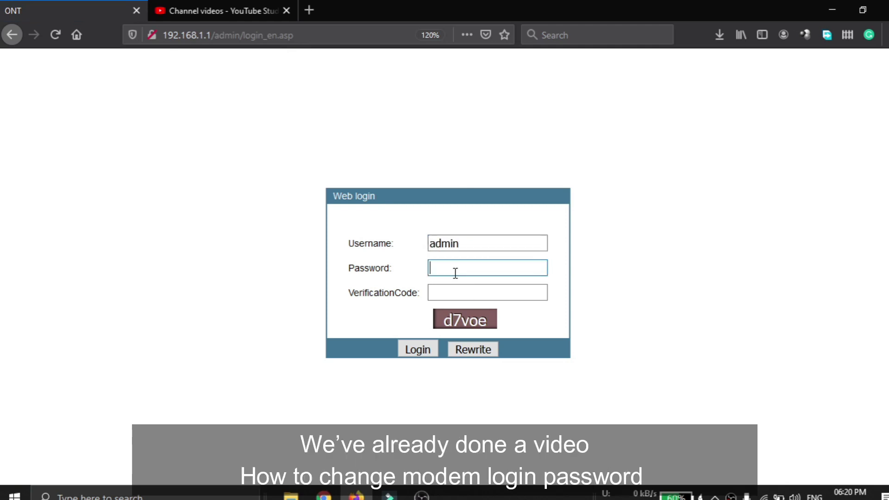
type("admi")
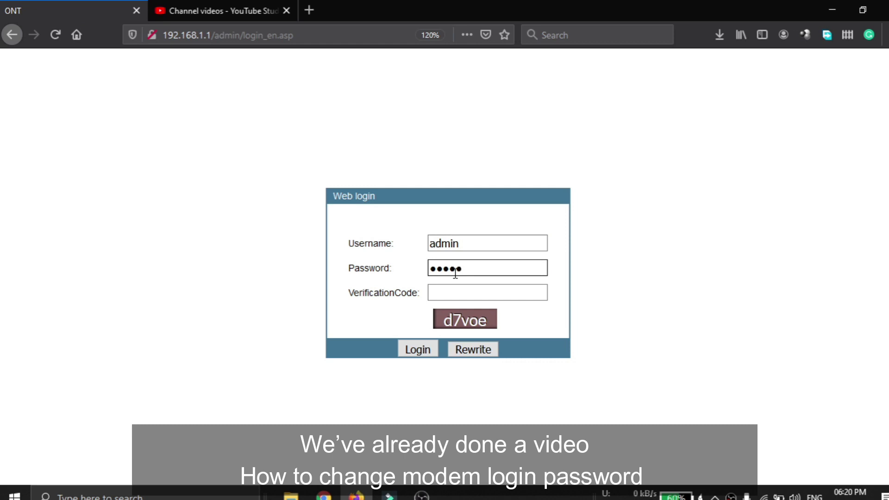
key("ctrl+Tab")
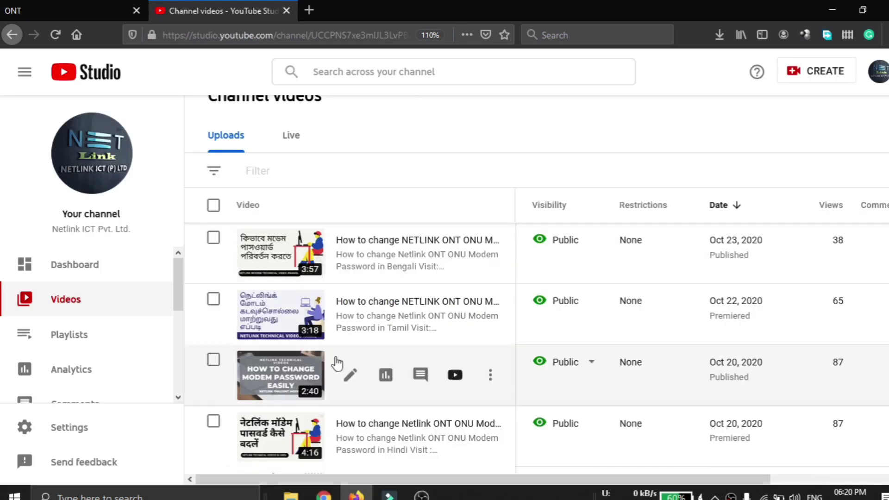
key("ctrl+Tab")
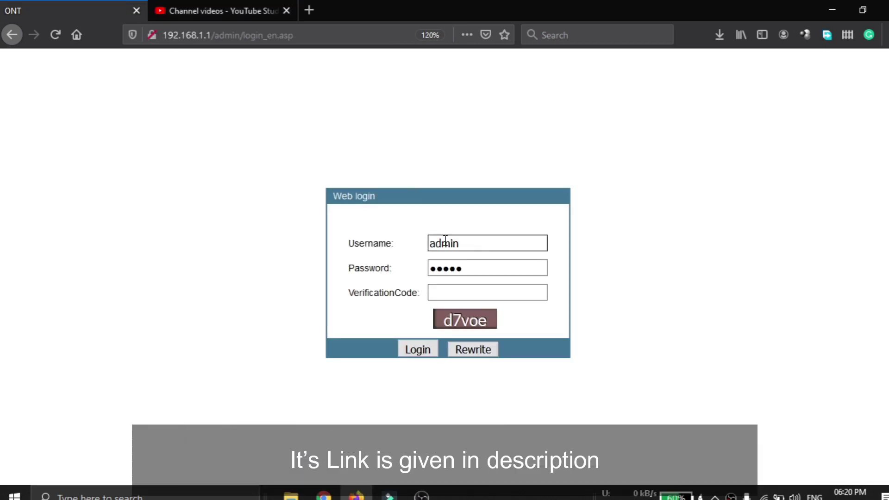
type("23")
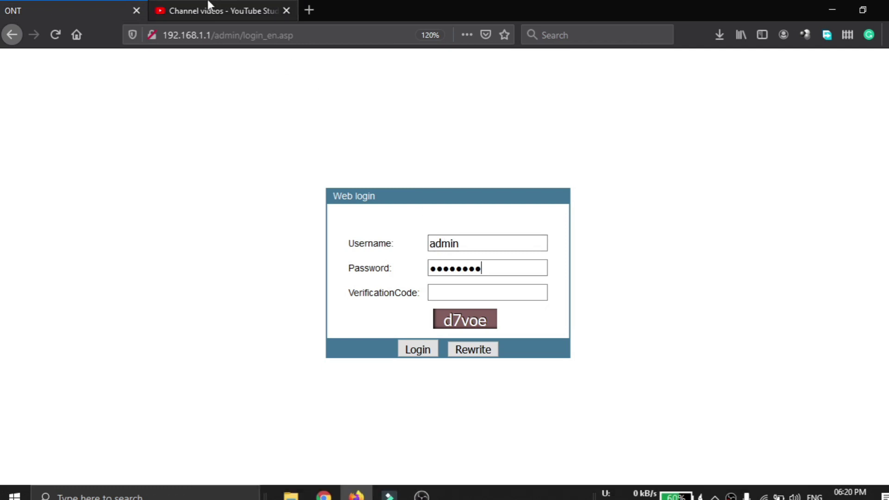
Fill in the displayed verification code from the suggestion and log in.
left_click(458, 289)
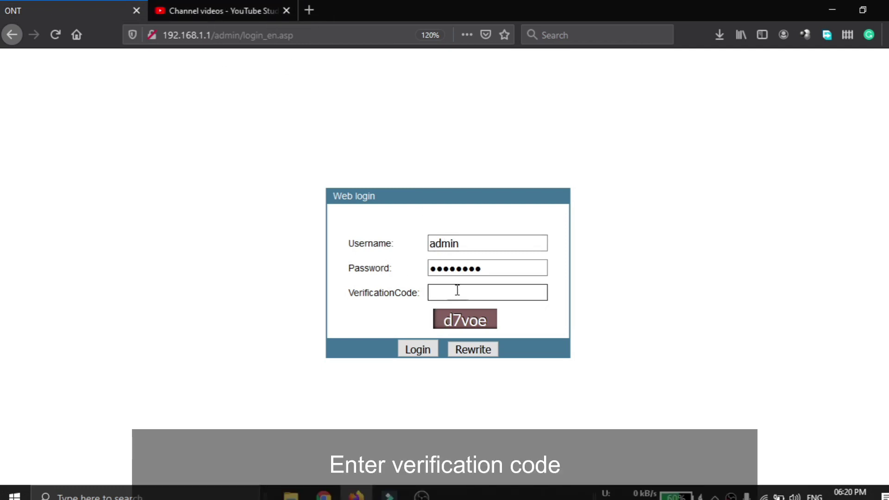
type("d")
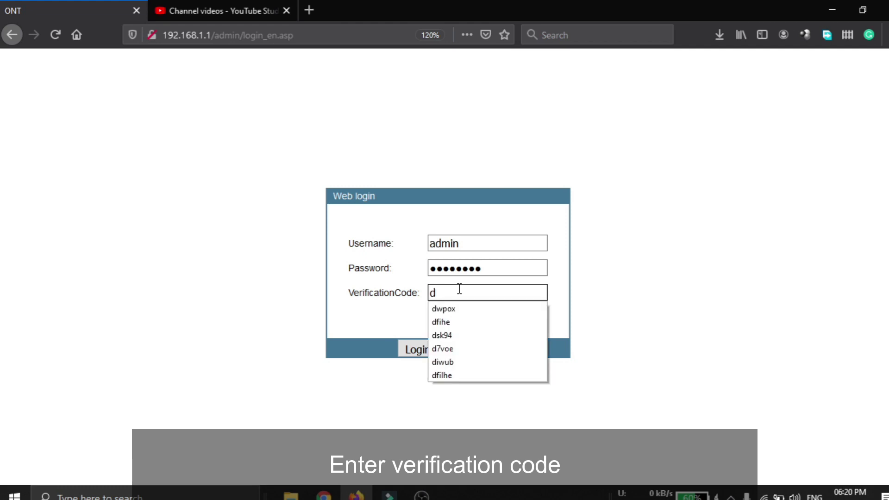
type("7")
key("Down")
key("Return")
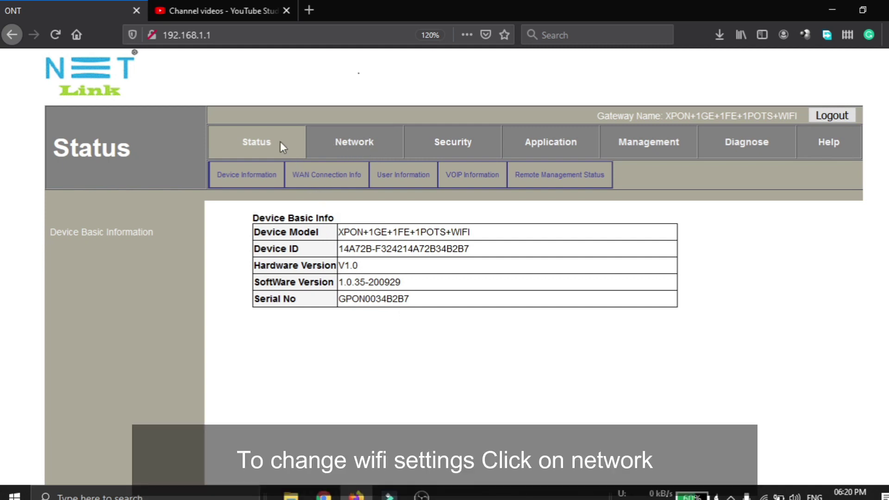
Go to Network > WLAN, with the page zoomed in, to see SSID FTTH-D234.
left_click(367, 146)
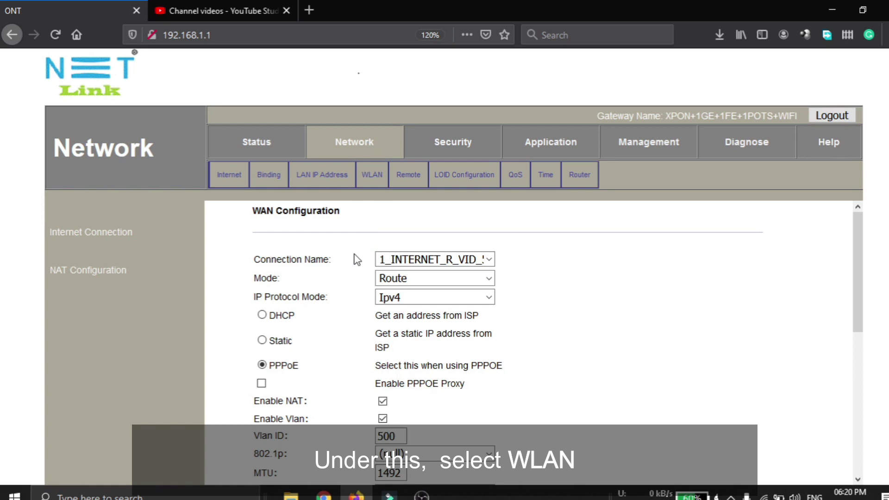
key("ctrl+plus")
scroll(385, 222, "down", 3)
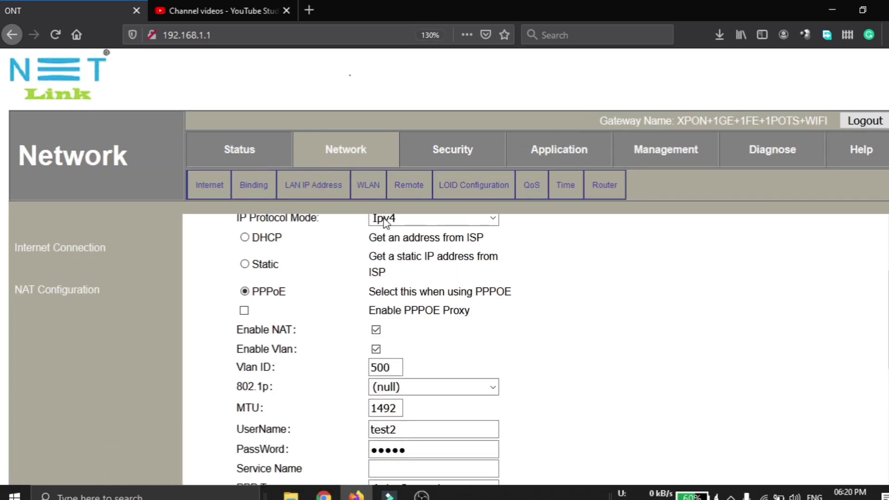
scroll(375, 213, "up", 3)
left_click(367, 186)
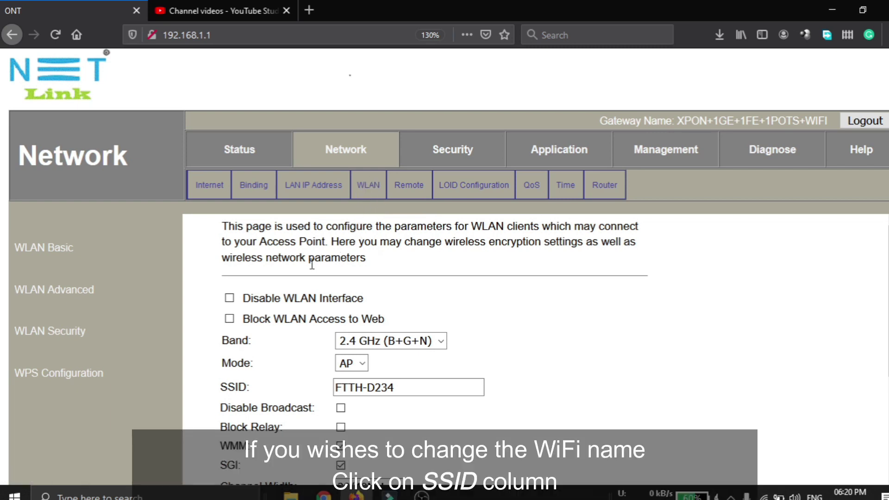
Change the SSID from FTTH-D234 to 'Netlink YT' and apply the changes.
triple_click(232, 391)
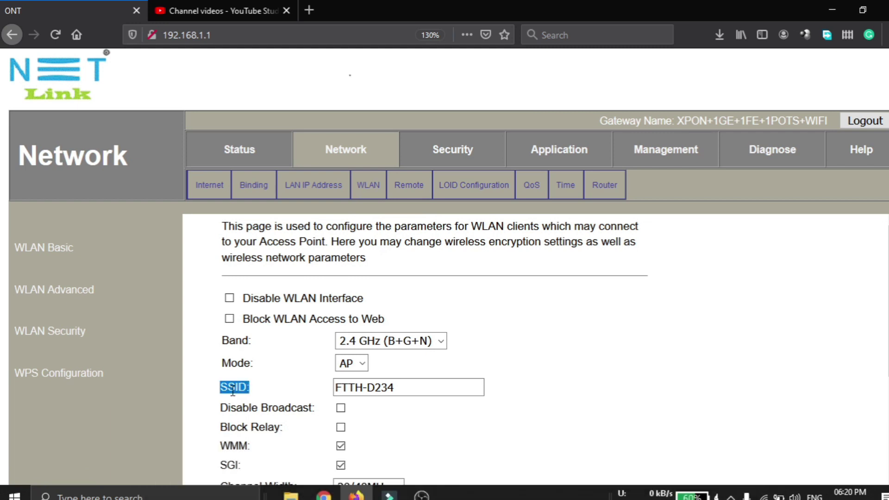
triple_click(429, 387)
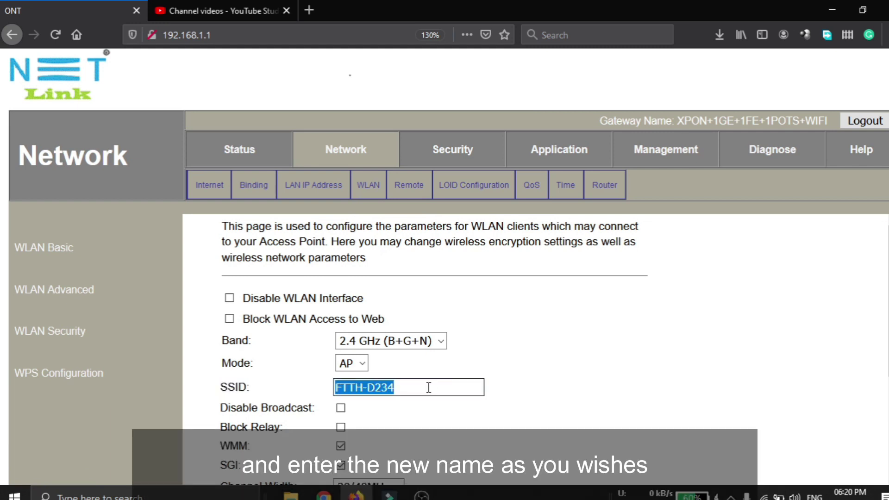
type("Netlin")
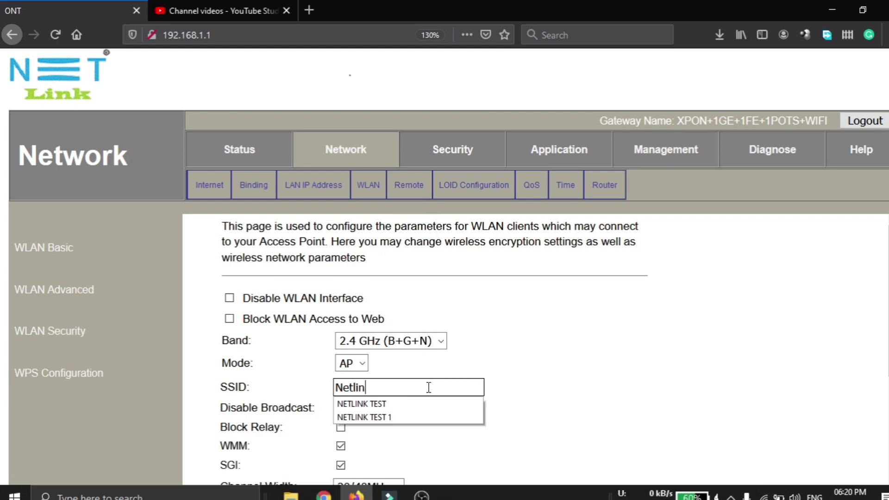
type("k YT")
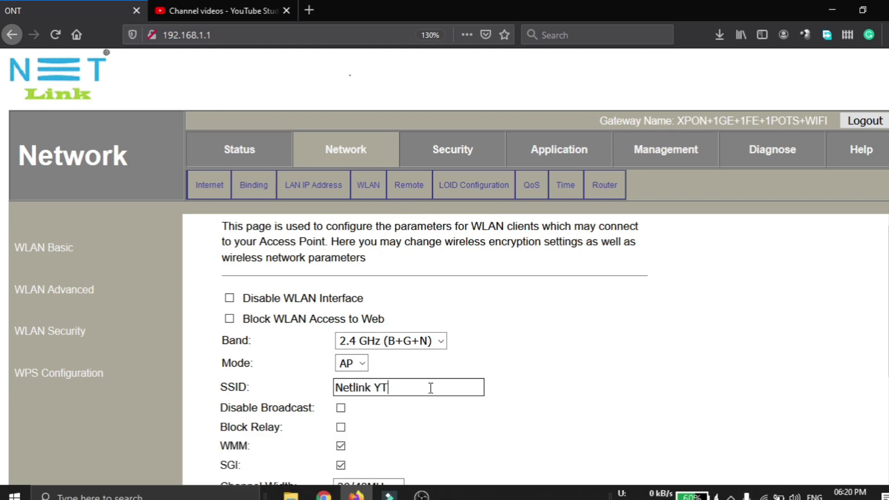
scroll(519, 387, "down", 3)
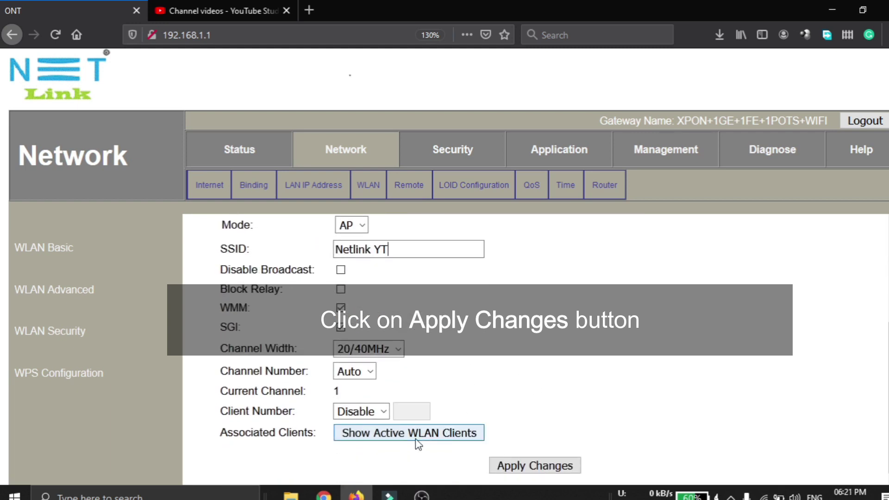
left_click(531, 465)
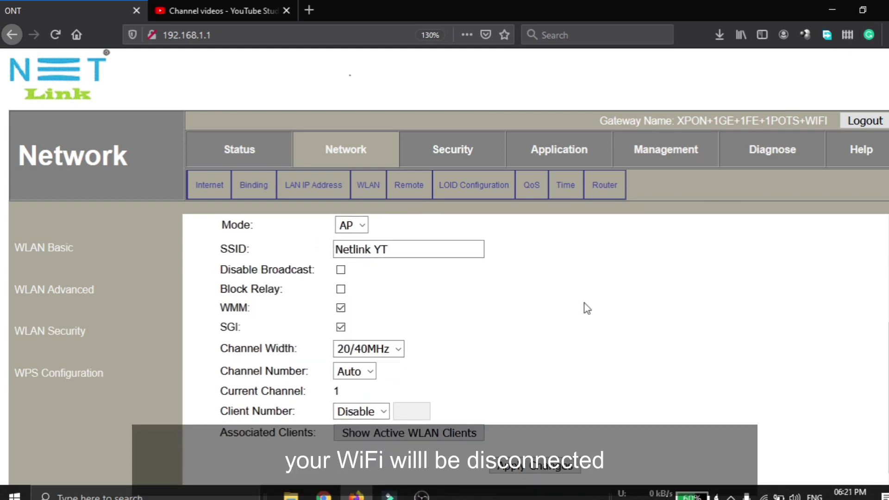
left_click(523, 467)
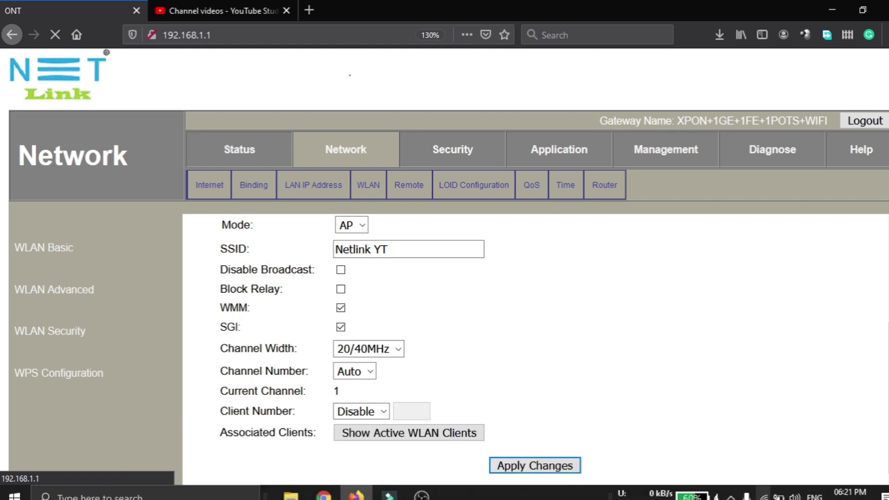
Connect the PC to the Netlink YT Wi-Fi network, entering its security key.
left_click(764, 496)
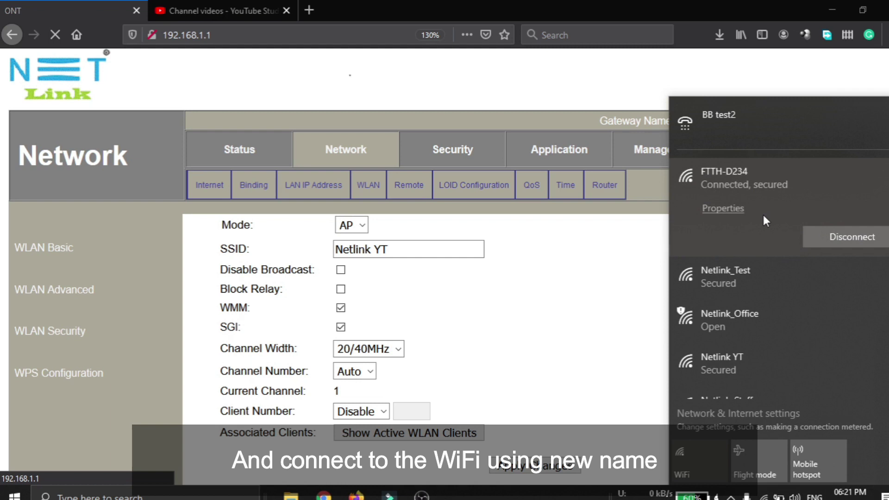
scroll(739, 277, "down", 3)
left_click(734, 220)
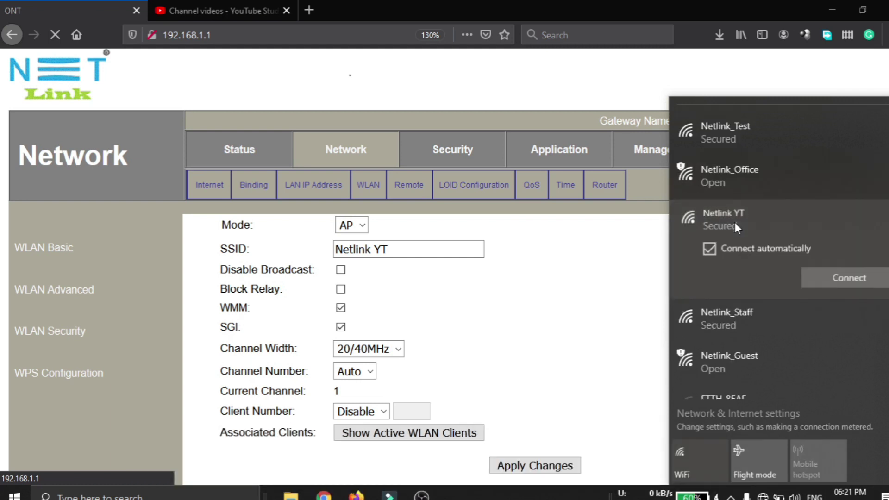
left_click(849, 279)
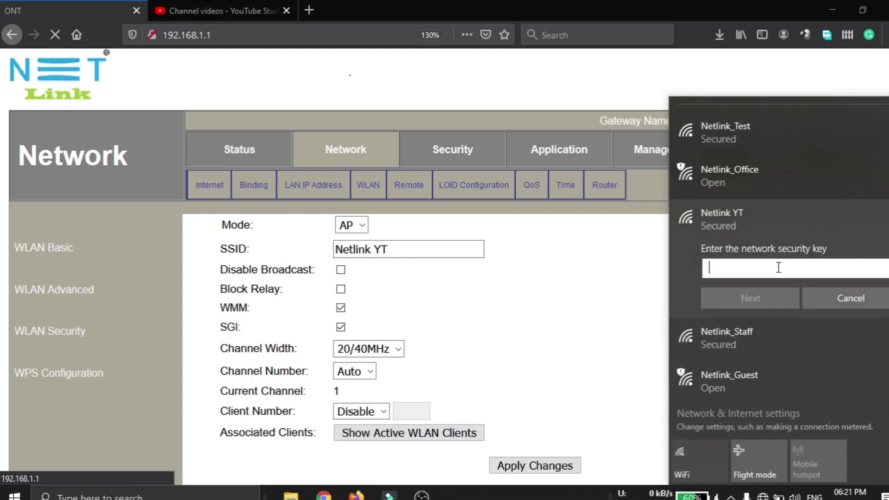
type("12")
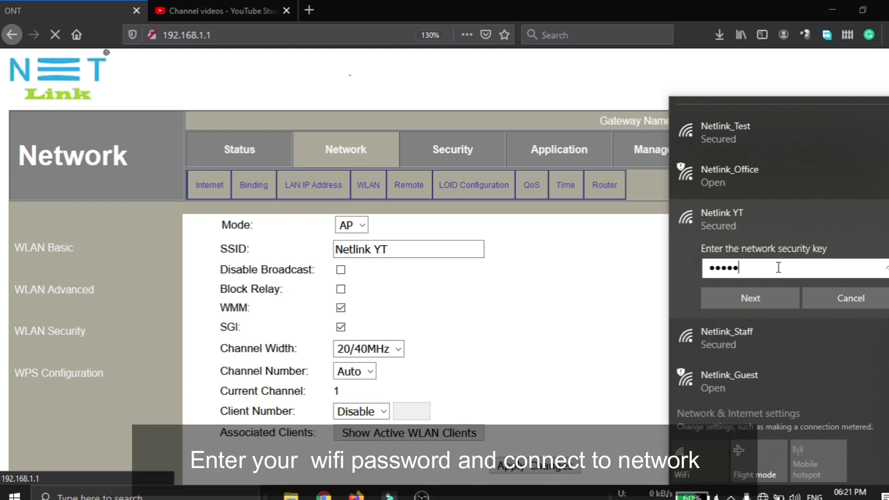
type("89")
left_click(742, 291)
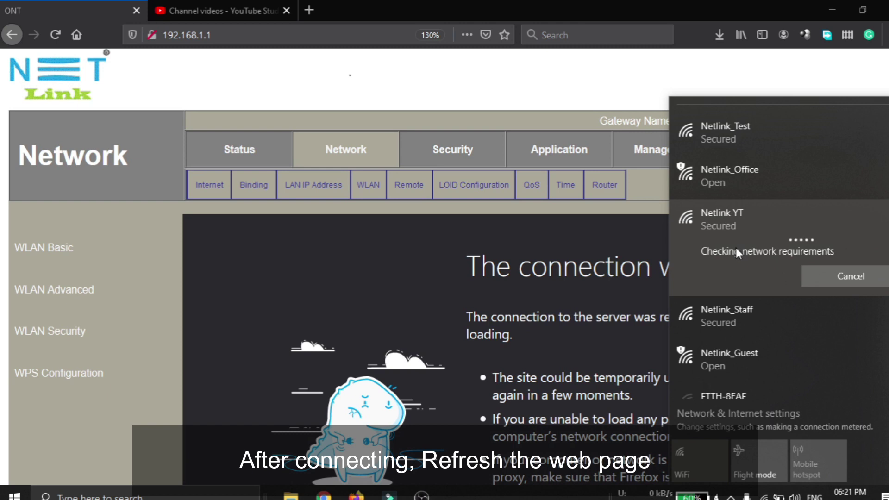
Reload the router admin and return to Network > WLAN, now showing SSID Netlink YT.
left_click(52, 35)
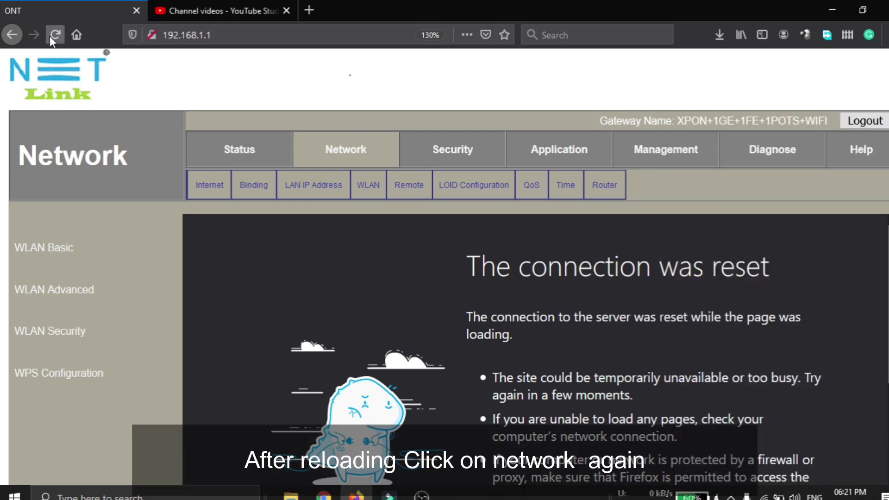
left_click(54, 35)
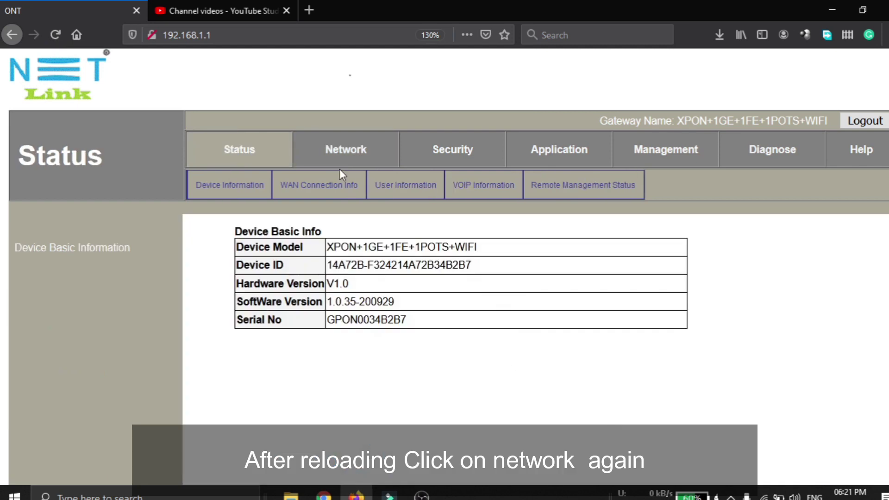
left_click(328, 149)
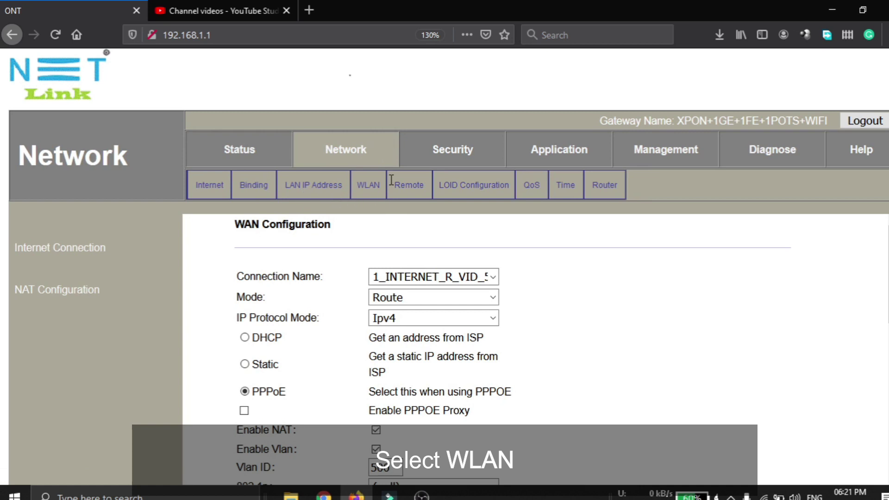
left_click(372, 191)
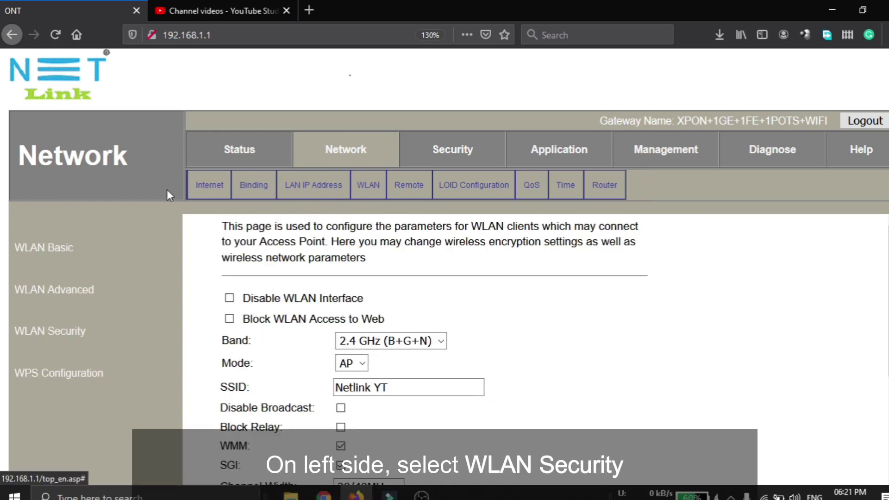
On the WLAN Security page, clear the old Pre-Shared Key.
left_click(73, 338)
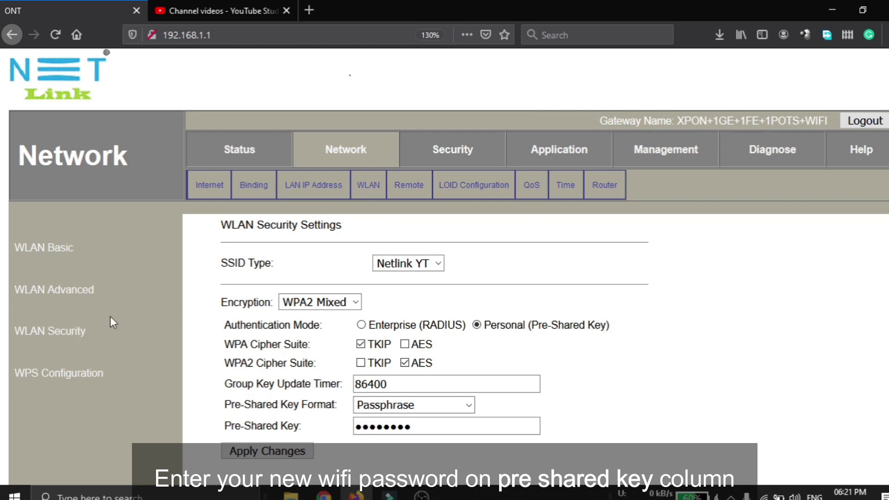
left_click_drag(241, 426, 274, 425)
double_click(272, 425)
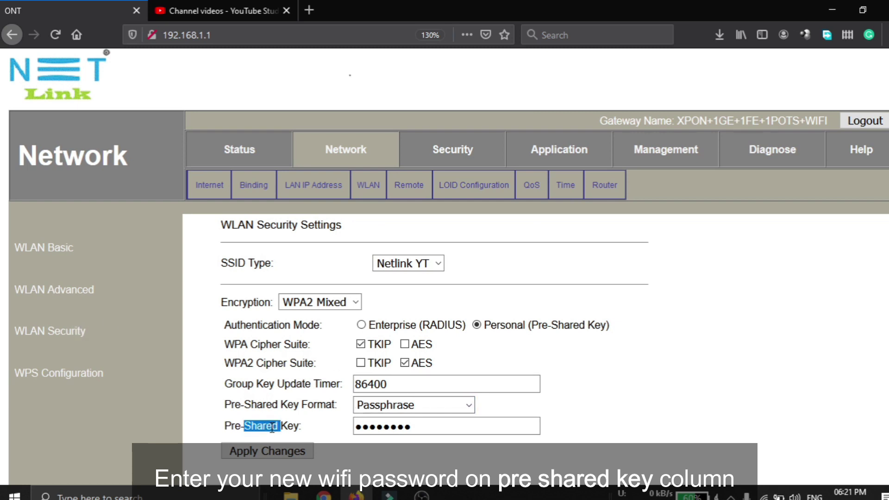
left_click(272, 426)
double_click(272, 425)
left_click(448, 426)
double_click(448, 427)
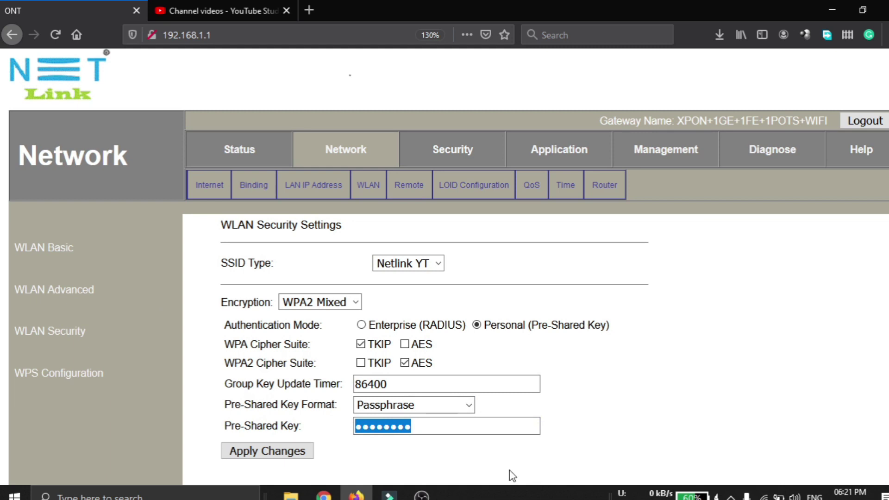
left_click(478, 431)
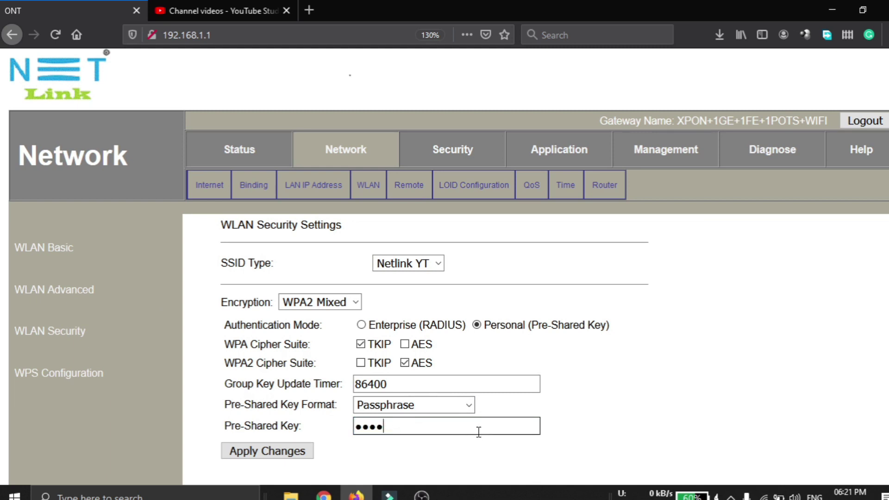
key("BackSpace")
key("BackSpace")
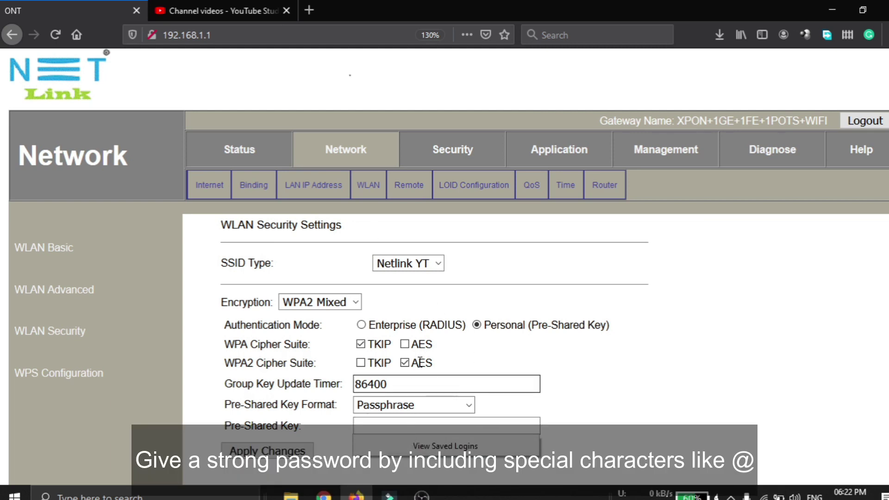
Enter the new pre-shared passphrase and apply the change.
left_click(415, 381)
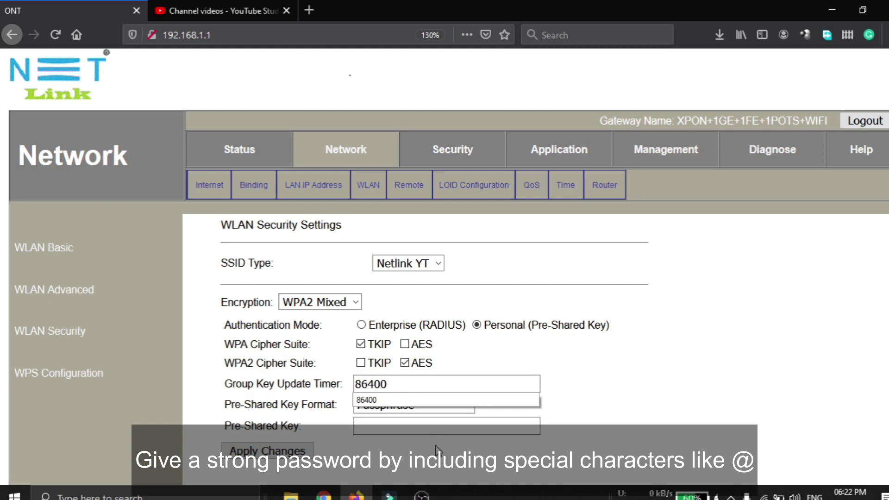
left_click(414, 426)
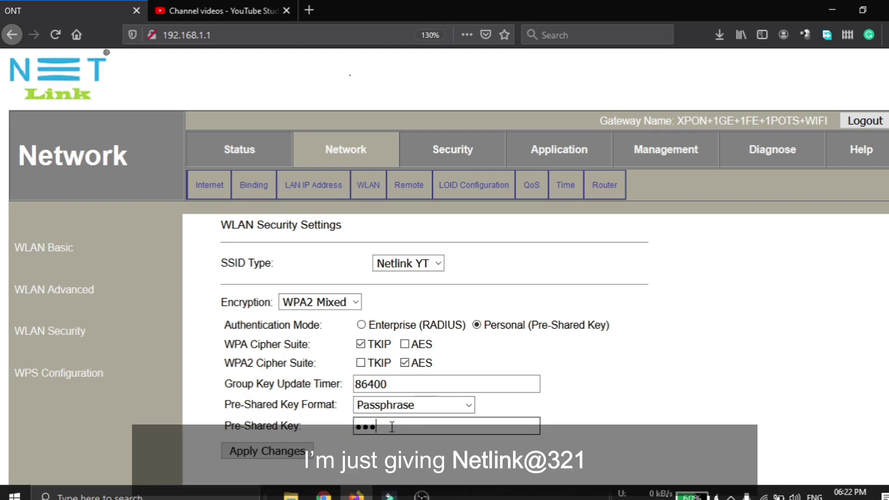
type("3")
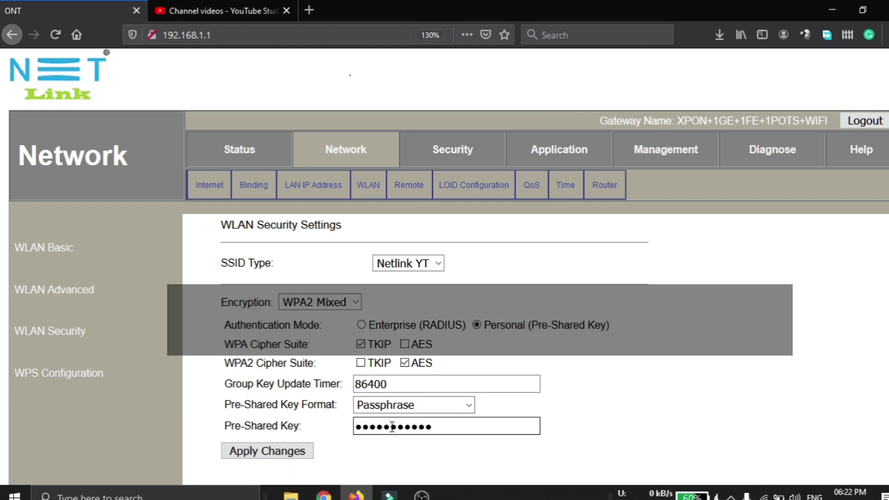
left_click(250, 451)
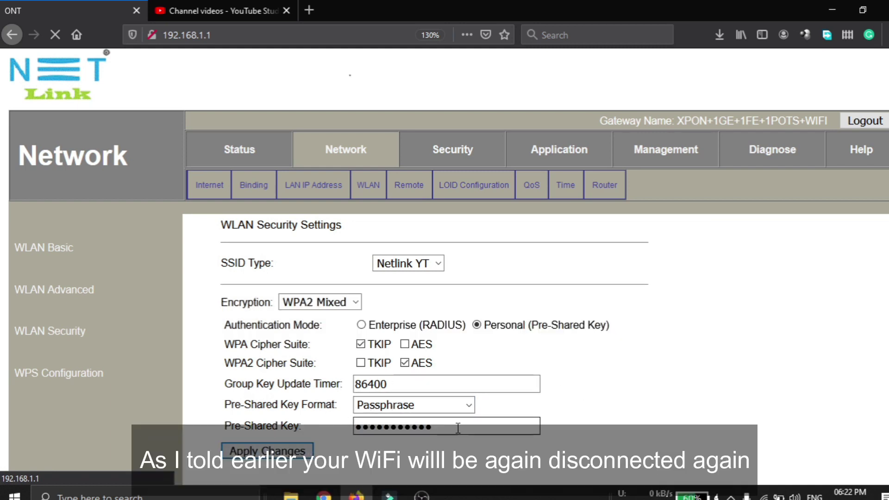
Open the Wi-Fi list and bring up the options for the dropped Netlink YT network.
mouse_move(763, 497)
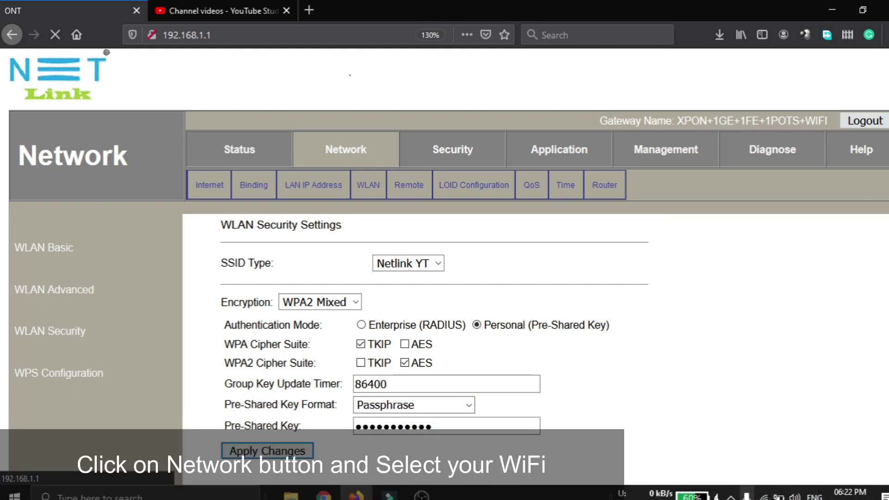
left_click(762, 496)
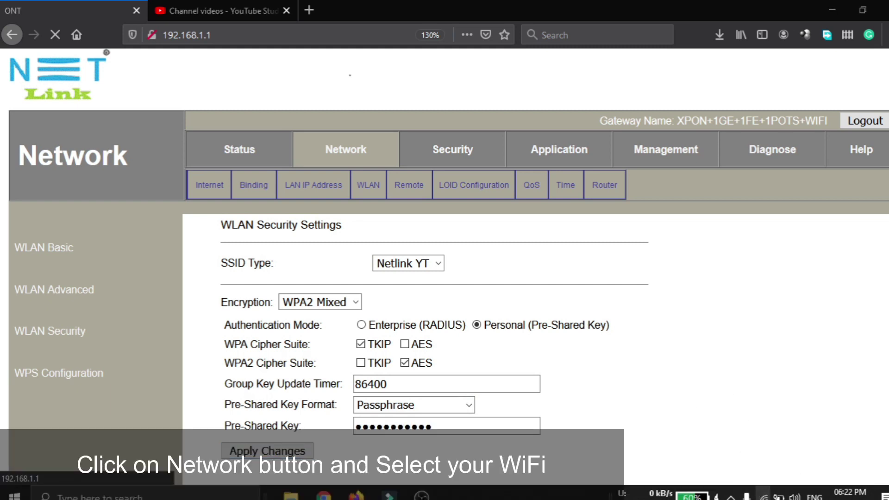
left_click(745, 218)
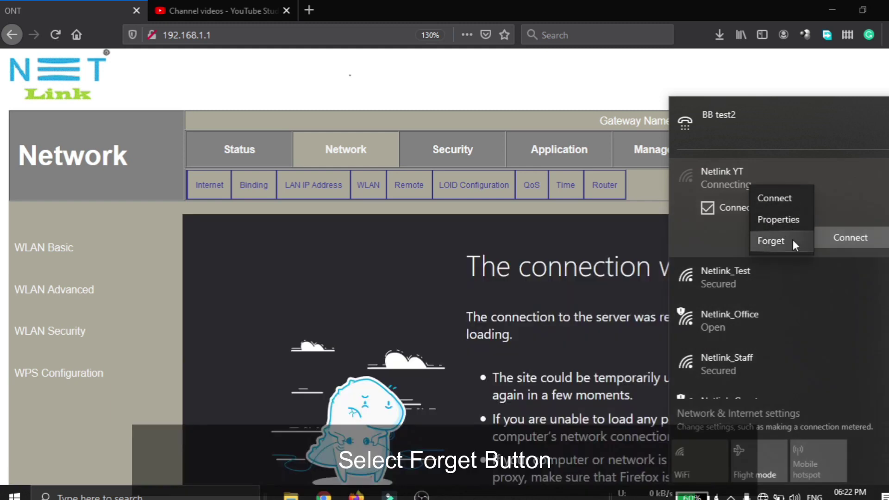
Forget Netlink YT, reconnect with the new password, and allow the PC to be discoverable.
left_click(791, 238)
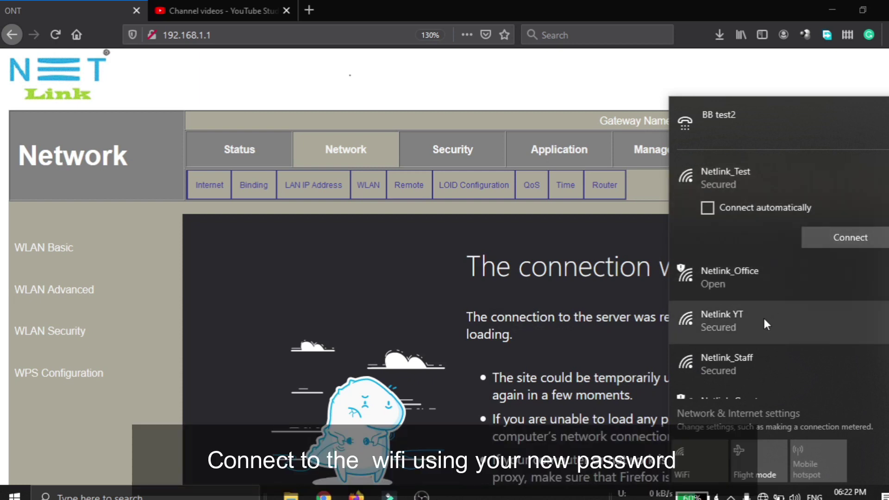
left_click(764, 319)
left_click(831, 325)
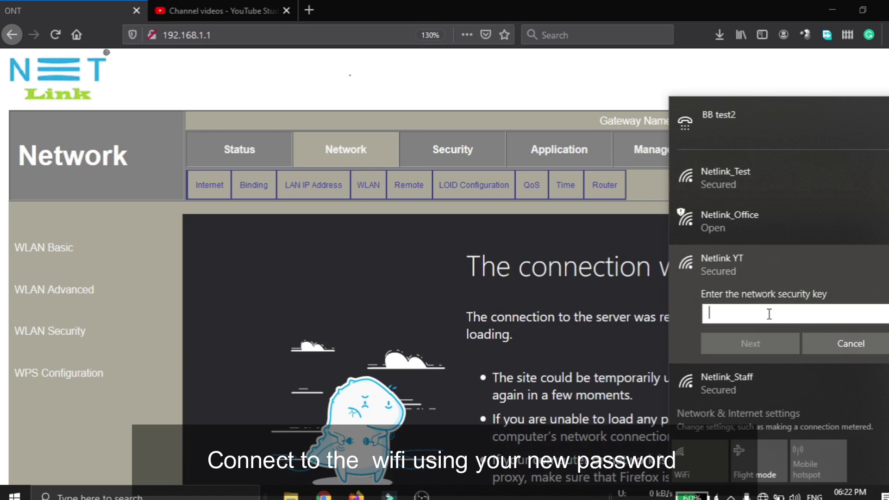
type("12345678")
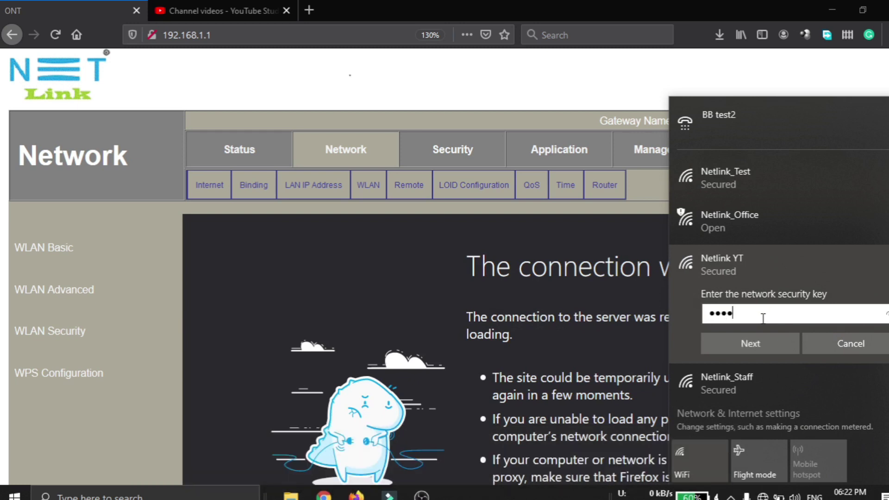
type("9012")
left_click(764, 348)
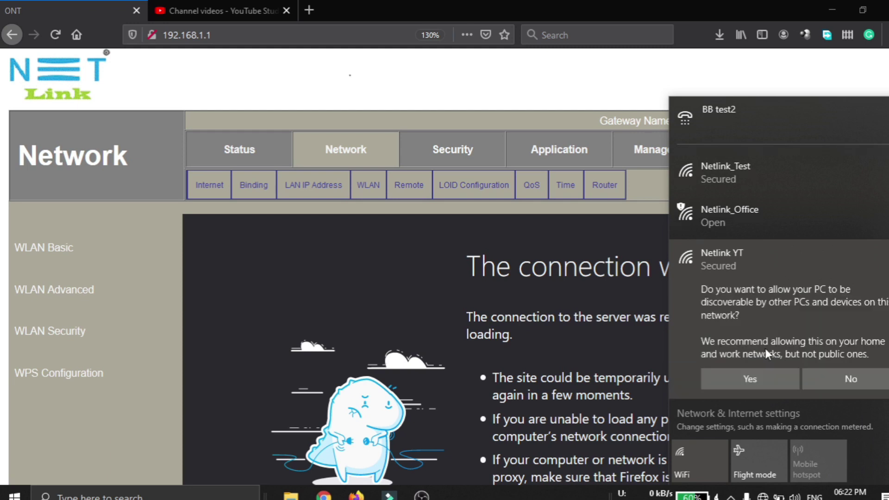
left_click(761, 384)
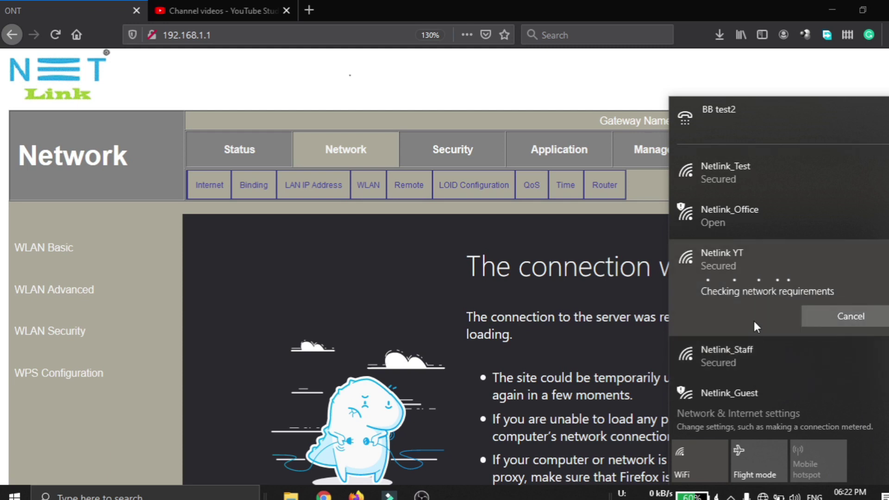